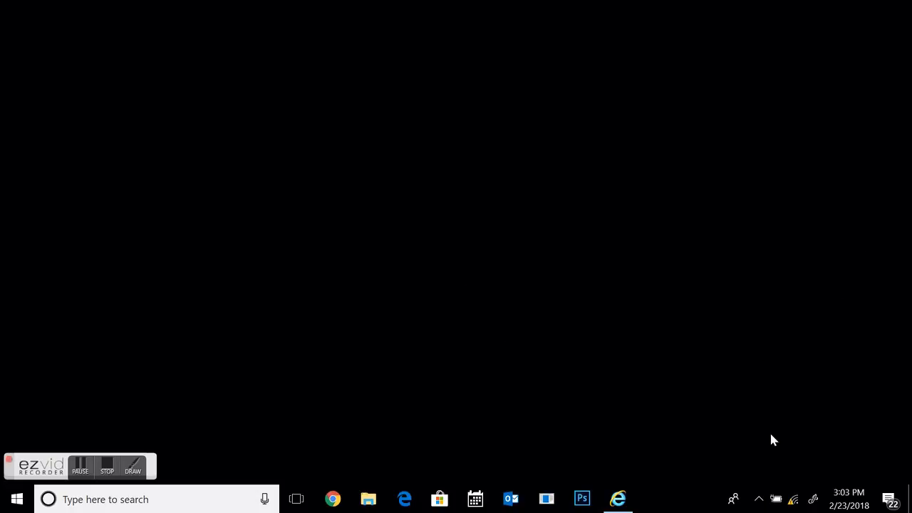
# - Check the connected Wi-Fi network and log in to the camera's web page in Internet Explorer as admin with the account password
pyautogui.click(796, 502)
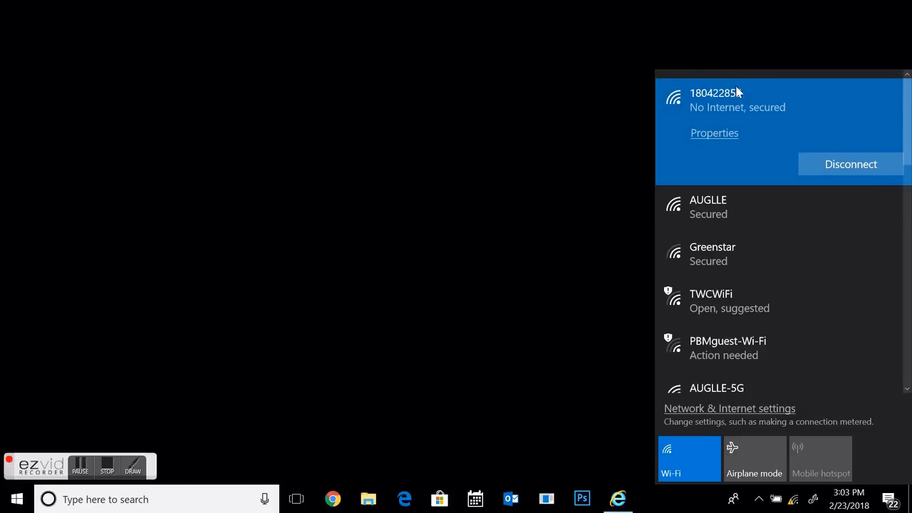
pyautogui.click(620, 504)
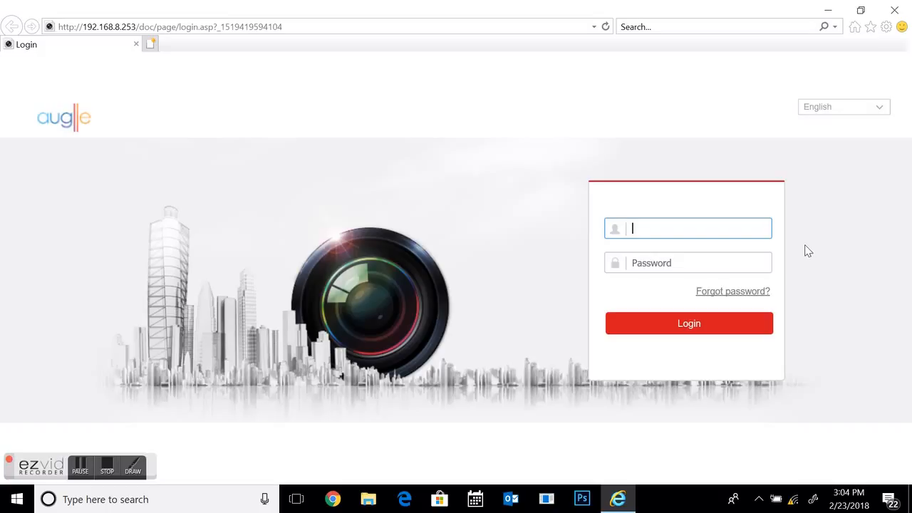
pyautogui.write('admin')
pyautogui.press('Tab')
pyautogui.write('1234')
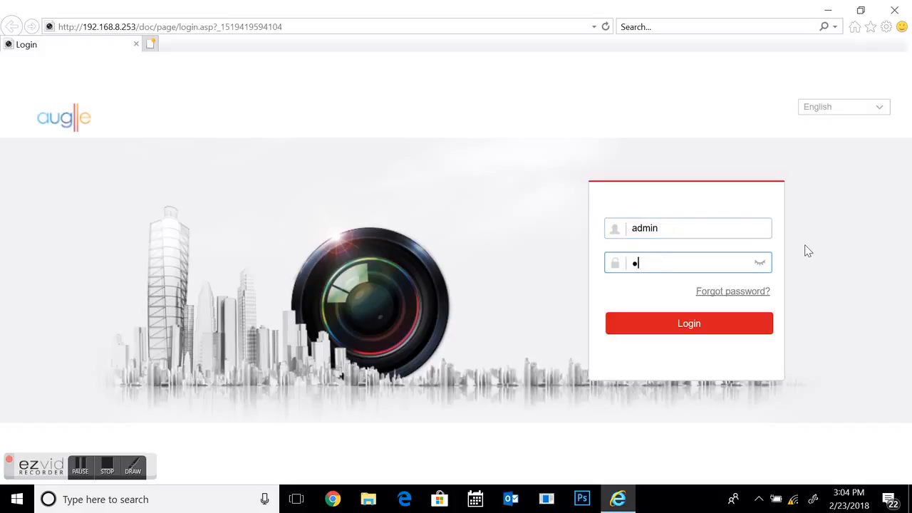
pyautogui.write('56789')
pyautogui.click(718, 327)
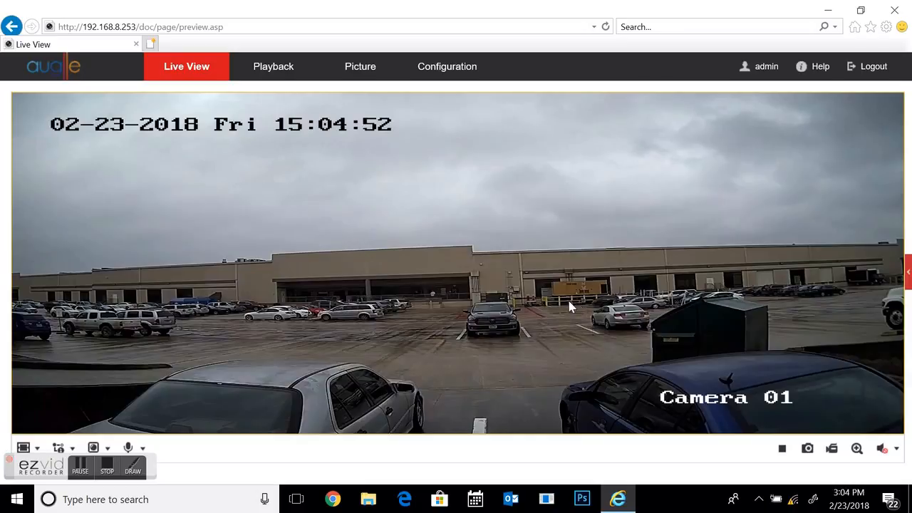
# - Open the WLAN AP page in the advanced network settings of the camera's configuration
pyautogui.click(440, 69)
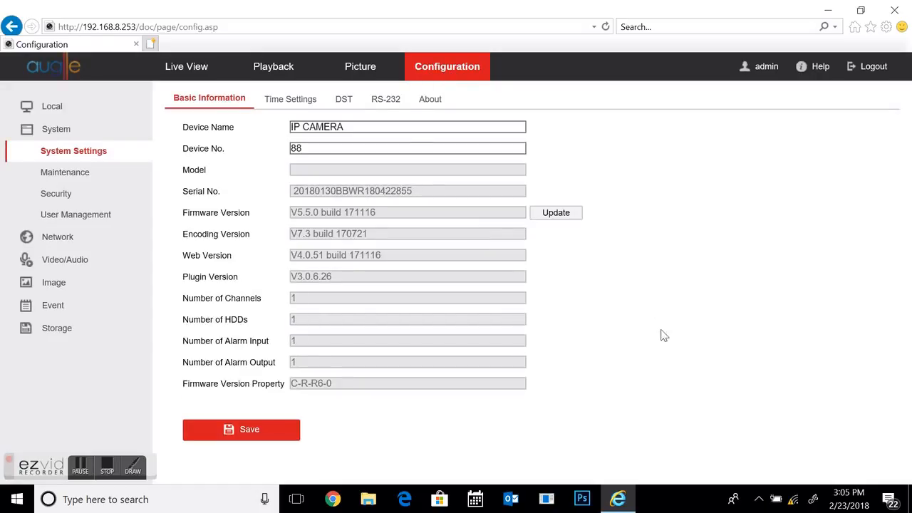
pyautogui.click(58, 240)
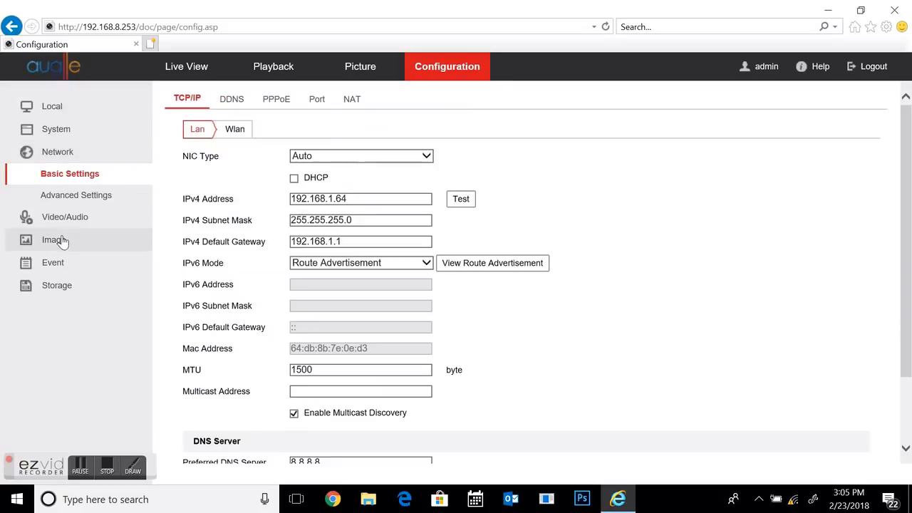
pyautogui.click(86, 202)
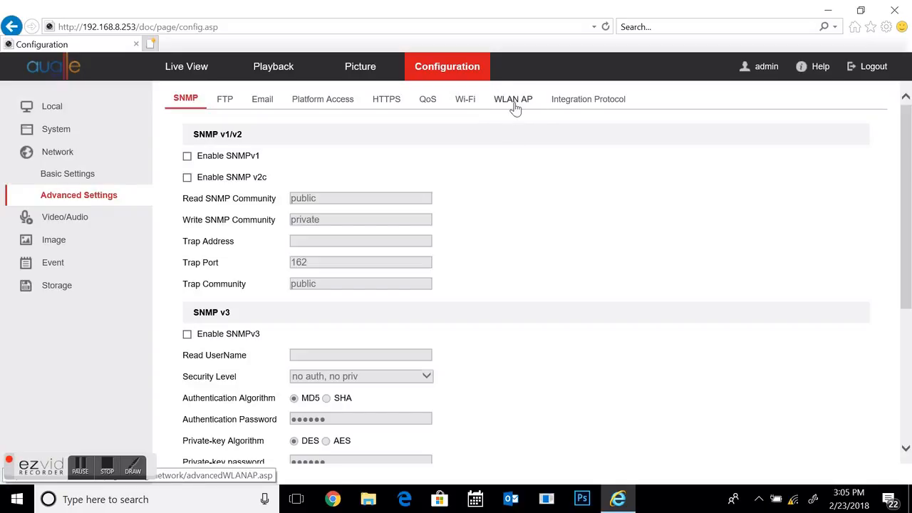
pyautogui.click(515, 104)
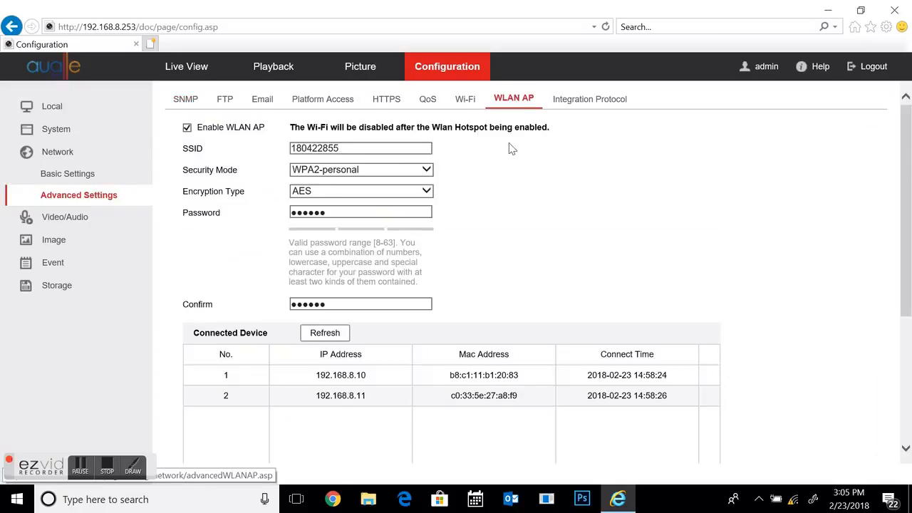
pyautogui.click(366, 148)
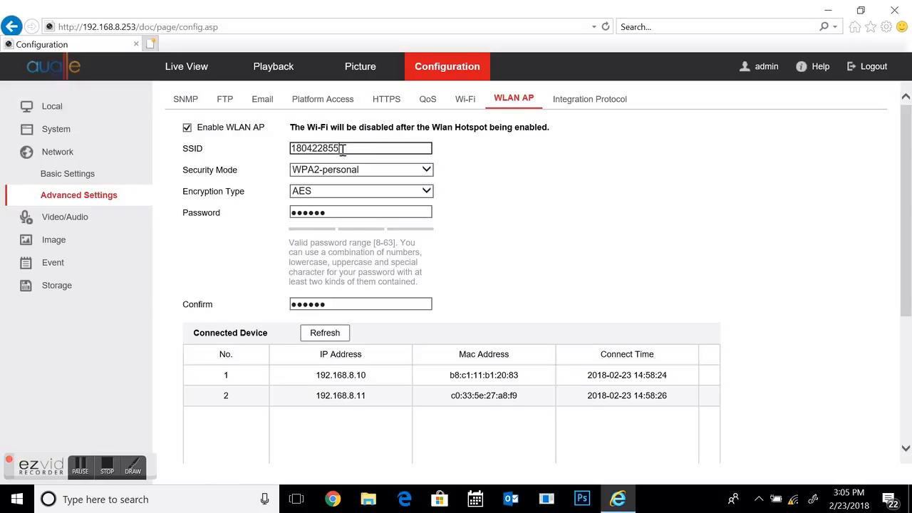
pyautogui.moveTo(348, 148); pyautogui.dragTo(272, 148)
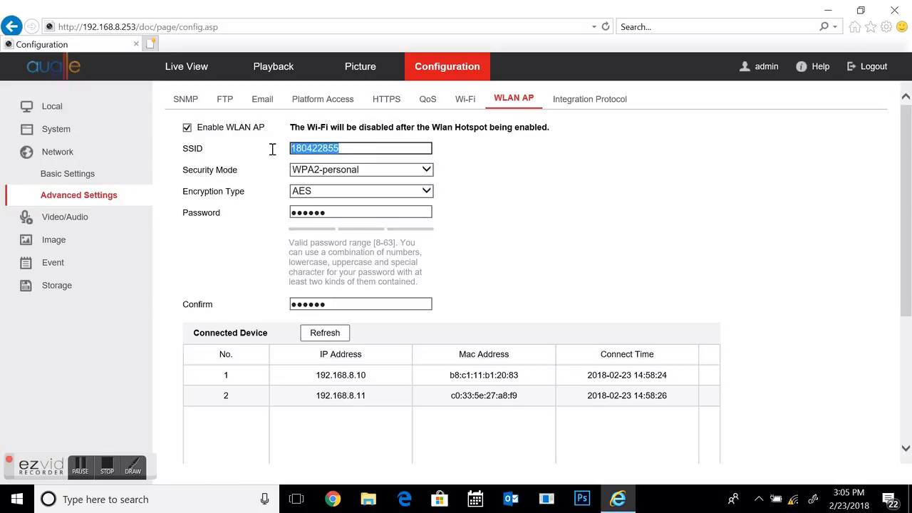
pyautogui.click(356, 148)
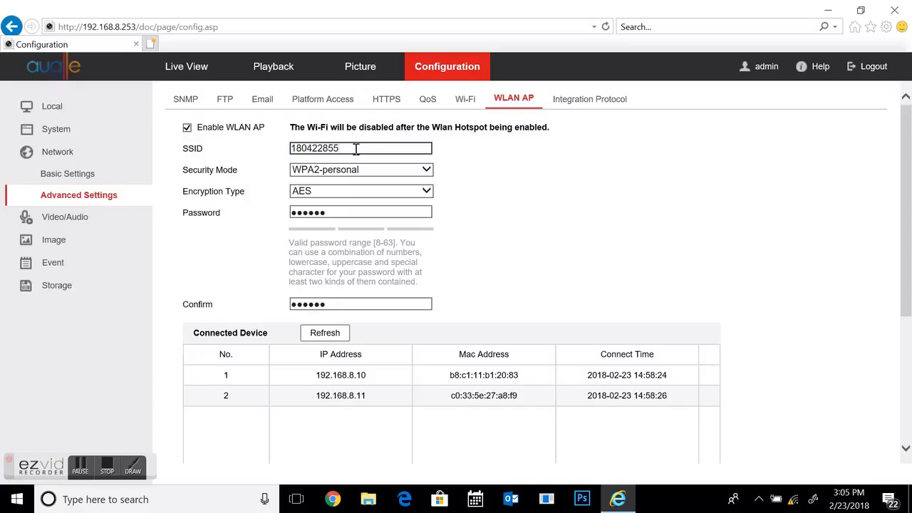
pyautogui.write('jjf')
pyautogui.press('BackSpace')
pyautogui.press('BackSpace')
pyautogui.press('BackSpace')
# - Examine the WLAN AP password fields and the connected device list below them
pyautogui.click(336, 213)
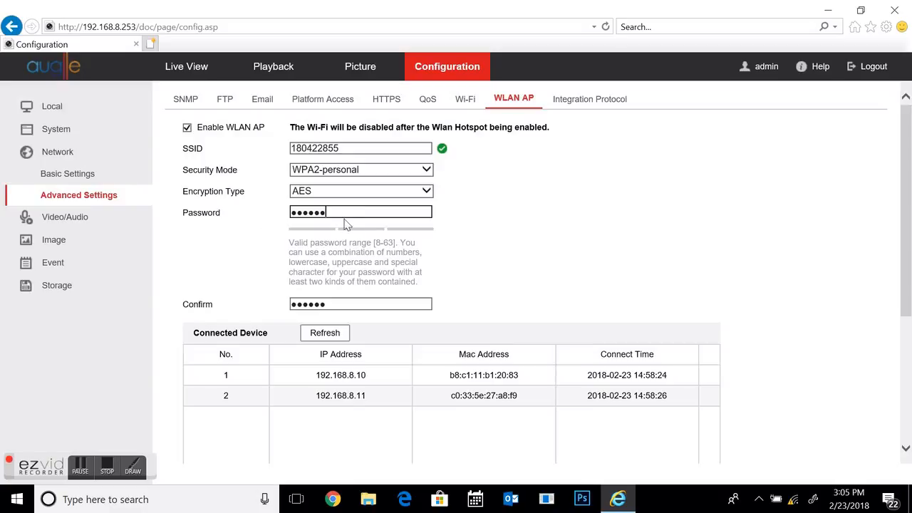
pyautogui.scroll(-2, 455, 337)
pyautogui.scroll(-1, 454, 337)
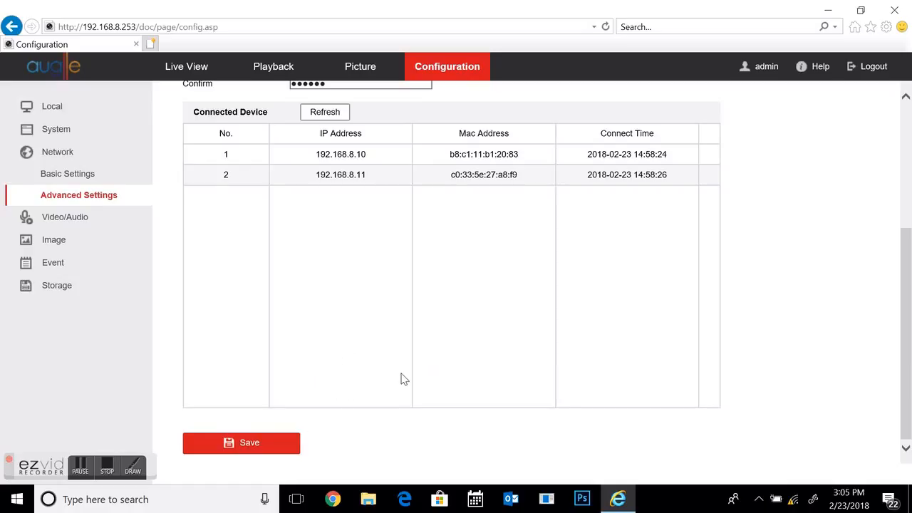
pyautogui.scroll(2, 402, 379)
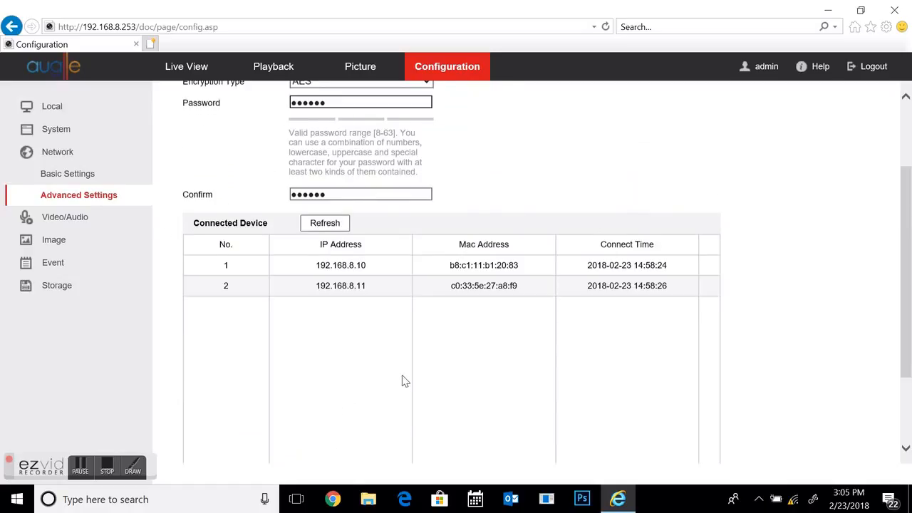
# - Open the record schedule in the storage settings and switch the recording type to Motion and back to Continuous
pyautogui.click(58, 287)
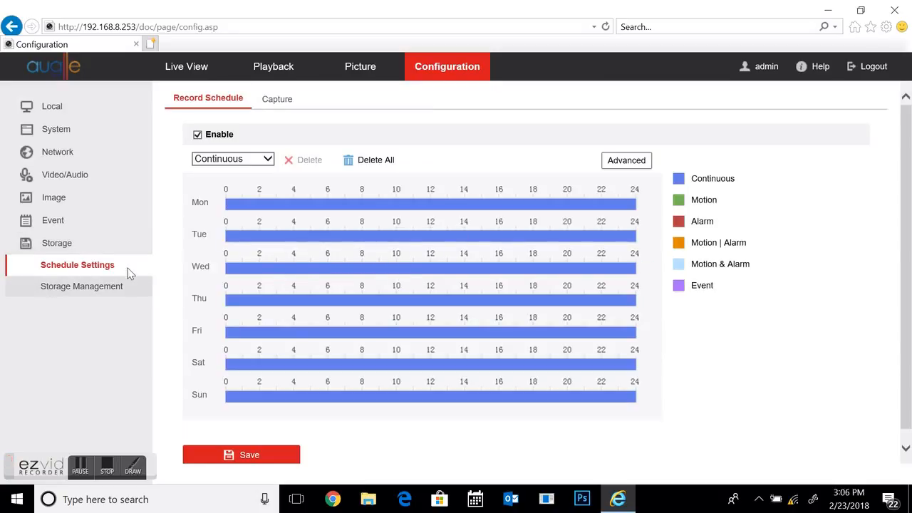
pyautogui.click(269, 163)
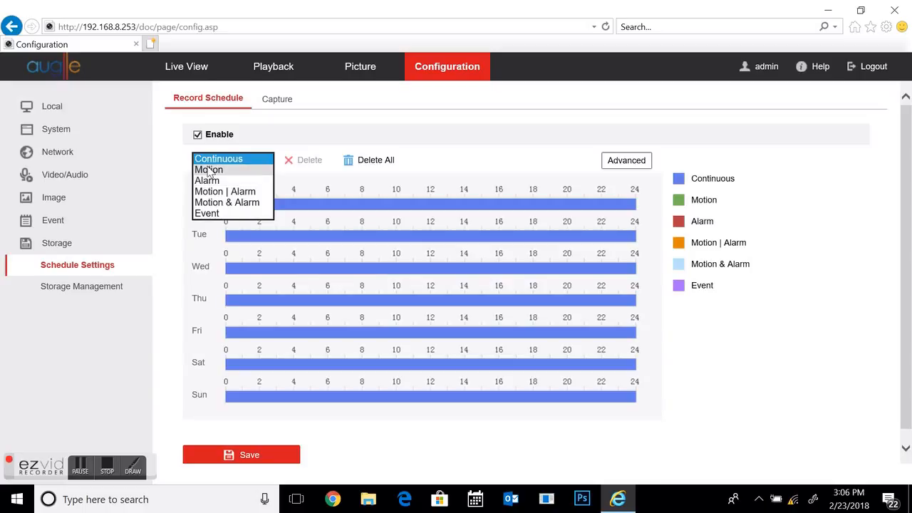
pyautogui.click(212, 172)
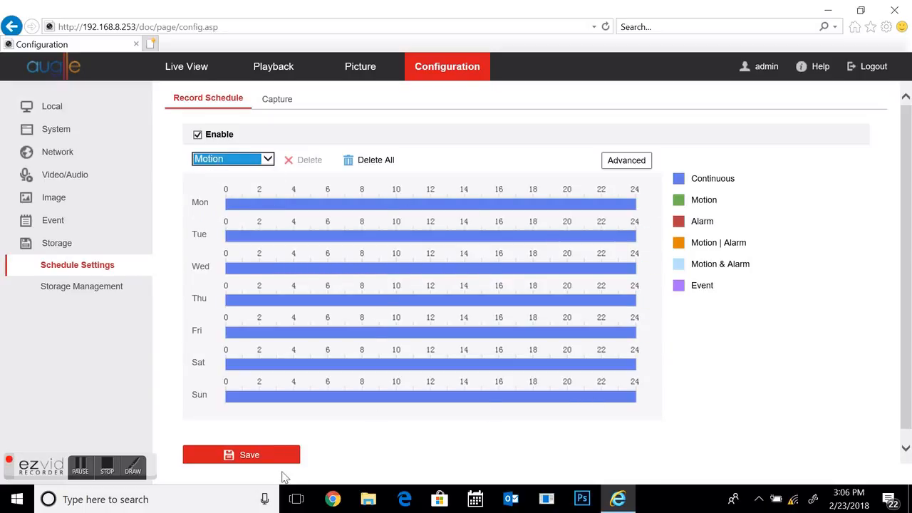
pyautogui.click(269, 163)
pyautogui.click(227, 147)
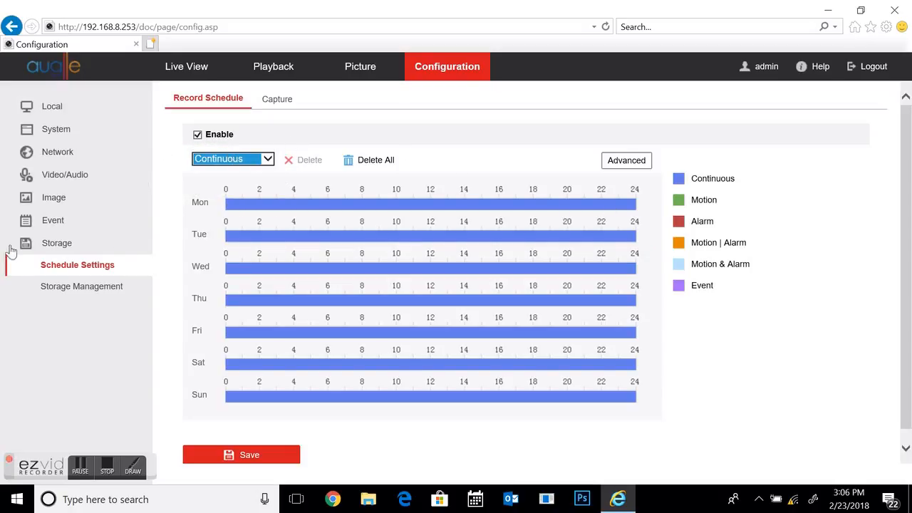
# - Open the Wi-Fi page of the advanced network settings to view the wireless list
pyautogui.click(66, 158)
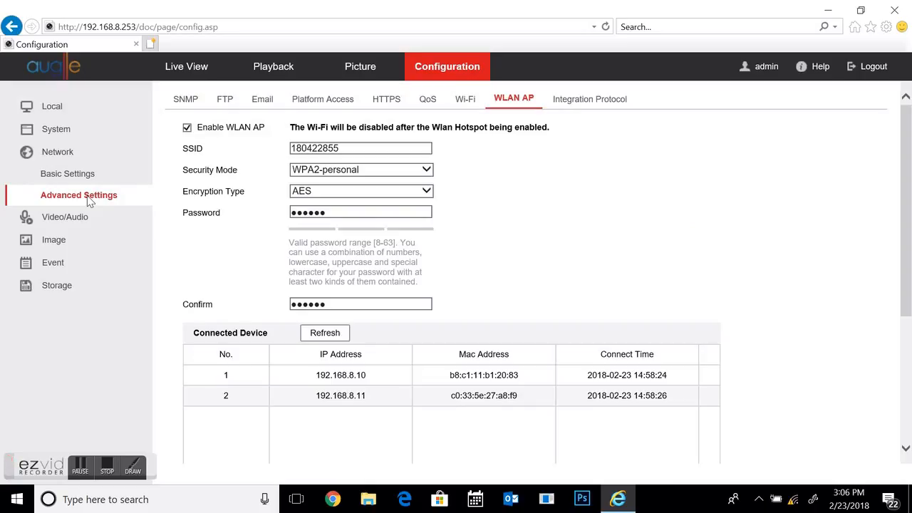
pyautogui.click(468, 101)
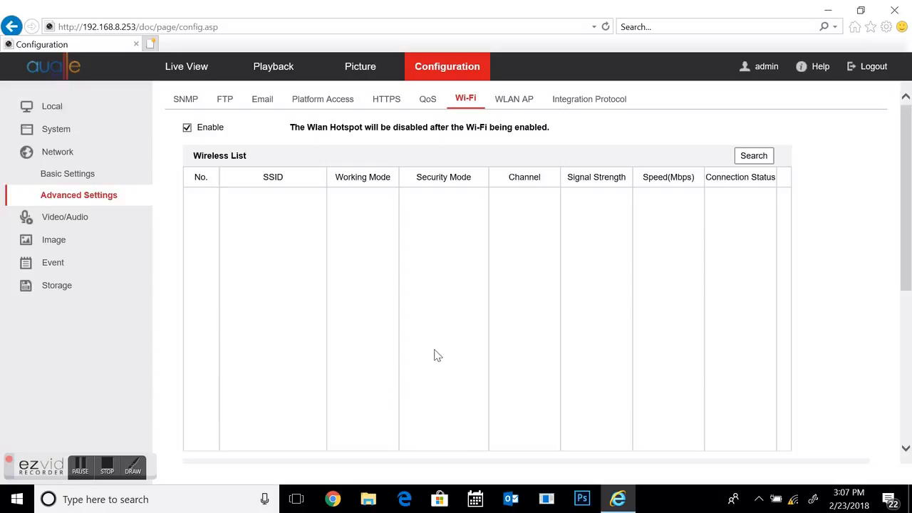
# - Play back the continuous recording of 23 February 2018 from about 14:59 and return to the live view
pyautogui.click(286, 72)
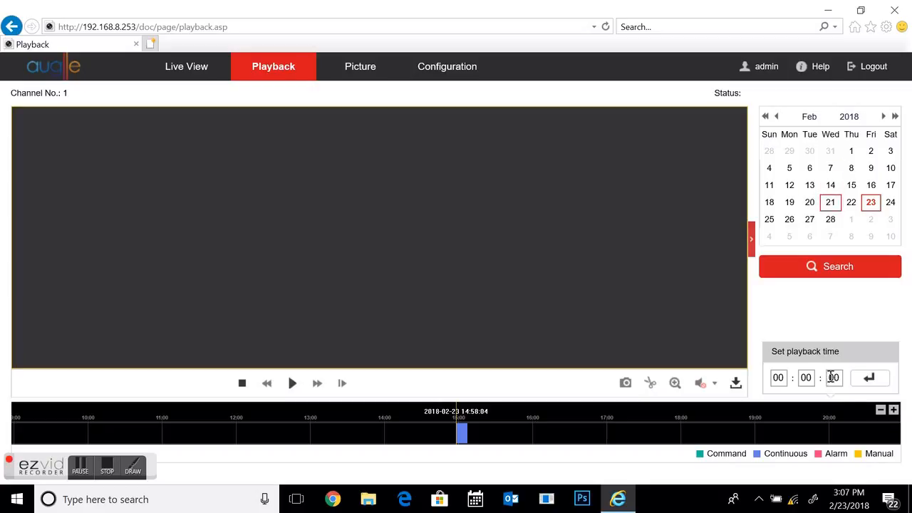
pyautogui.moveTo(464, 436); pyautogui.dragTo(462, 437)
pyautogui.click(291, 382)
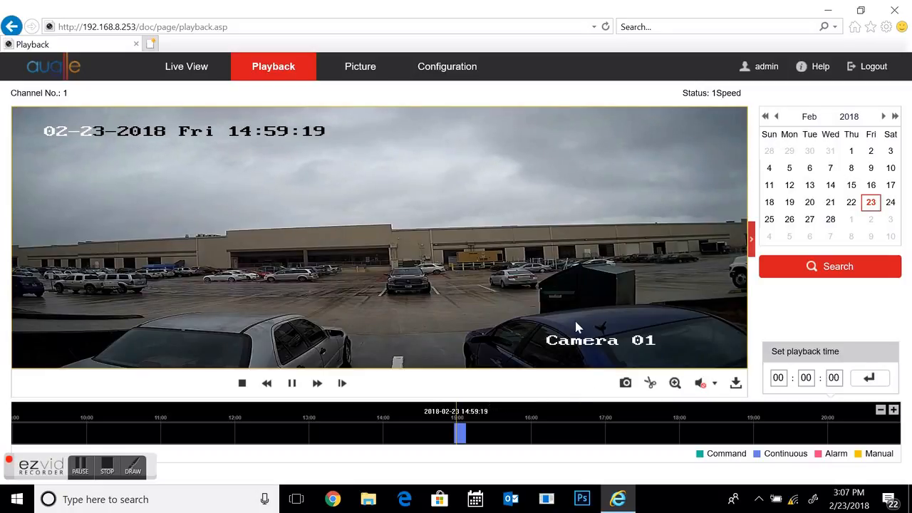
pyautogui.click(200, 72)
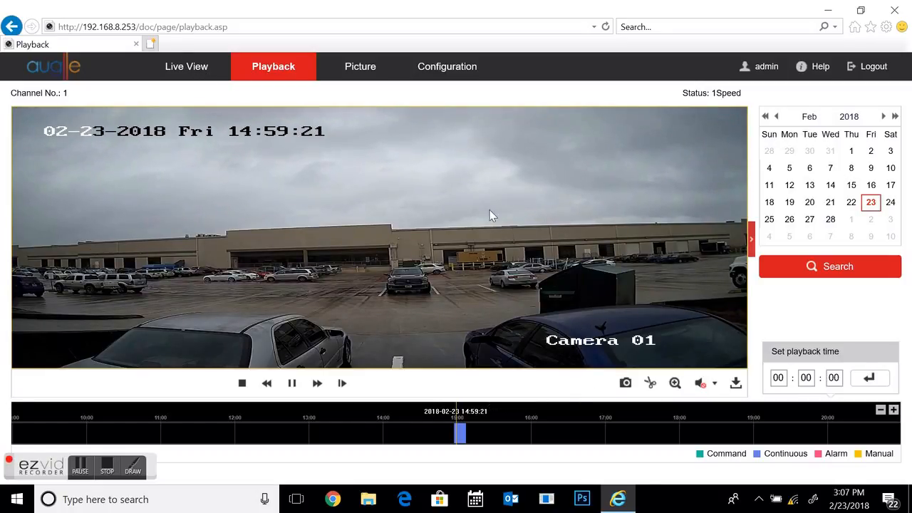